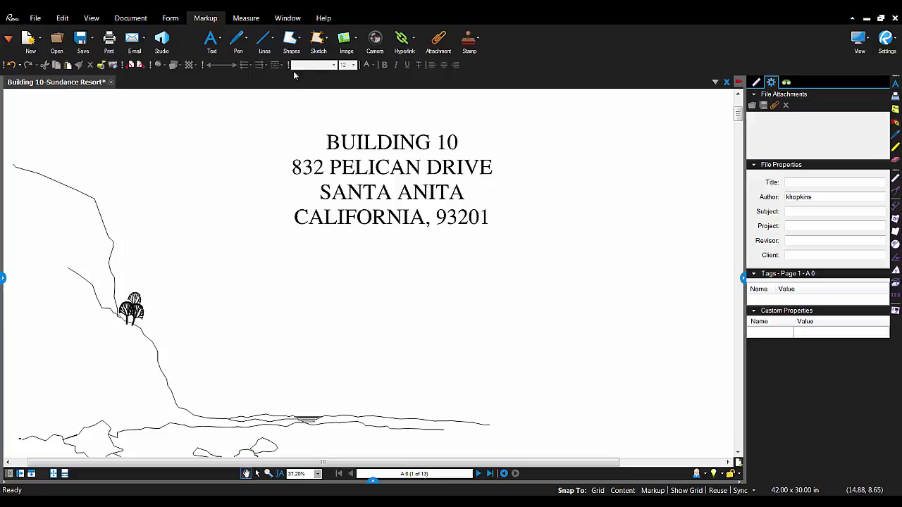
Step: Draw a red straight line below the Building 10 address text
click(272, 48)
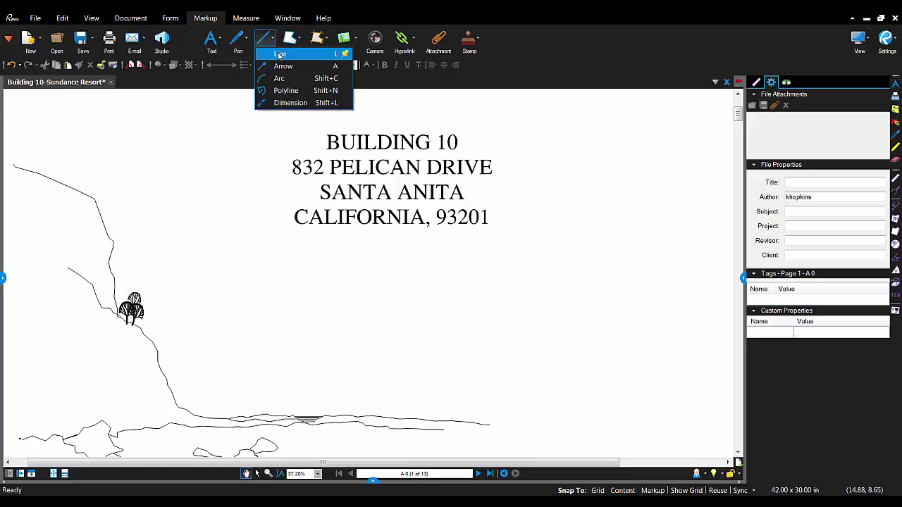
click(279, 55)
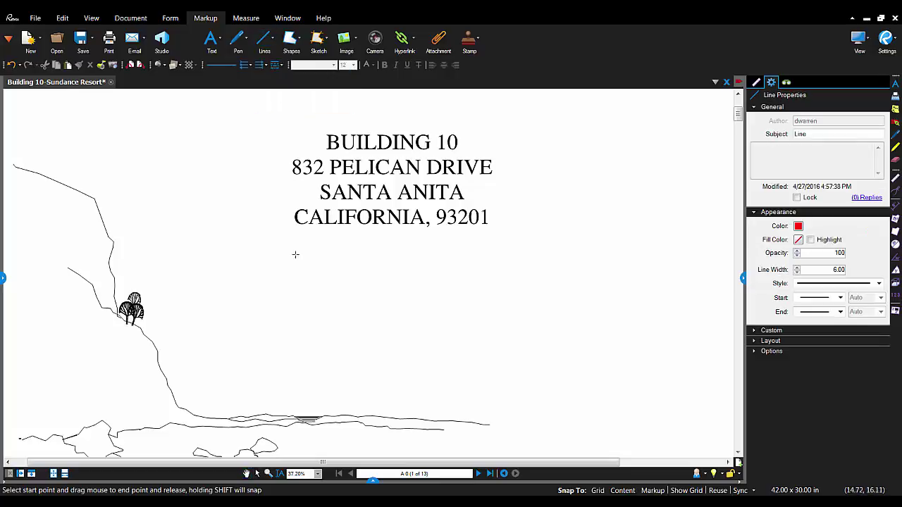
drag(312, 290, 516, 293)
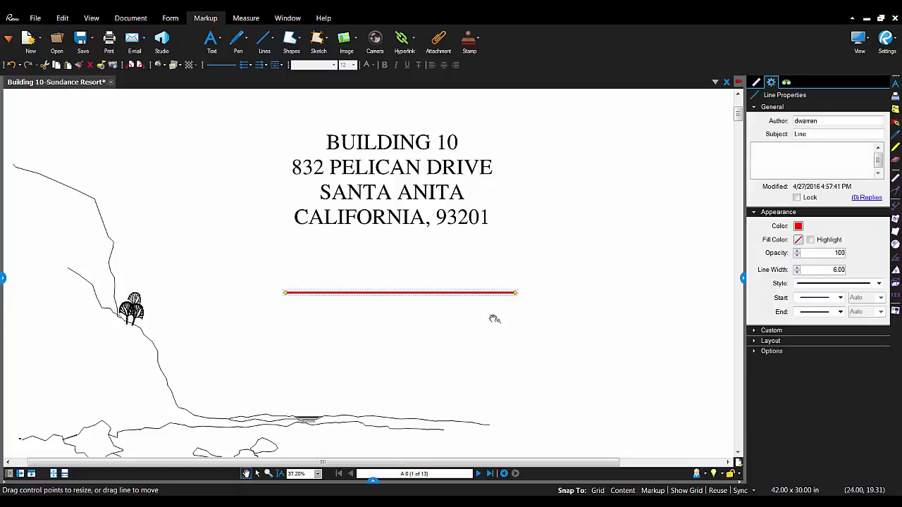
Step: Try the dotted, dash-dot, zigzag and Tracks styles on the line, then settle on Gas
click(879, 283)
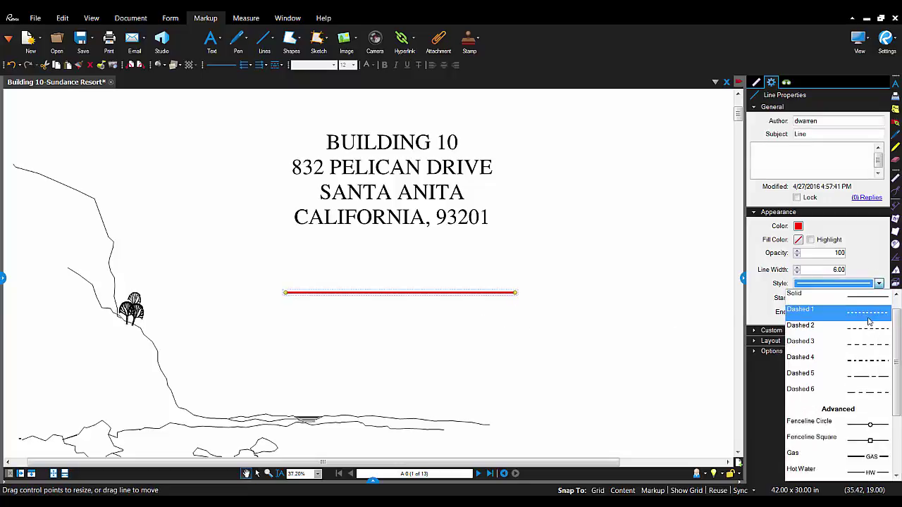
click(869, 323)
click(874, 287)
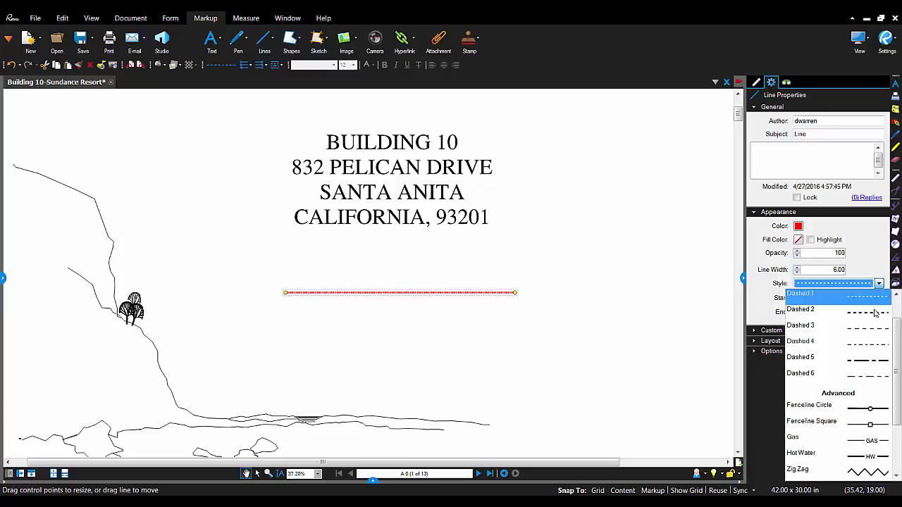
click(867, 346)
click(867, 284)
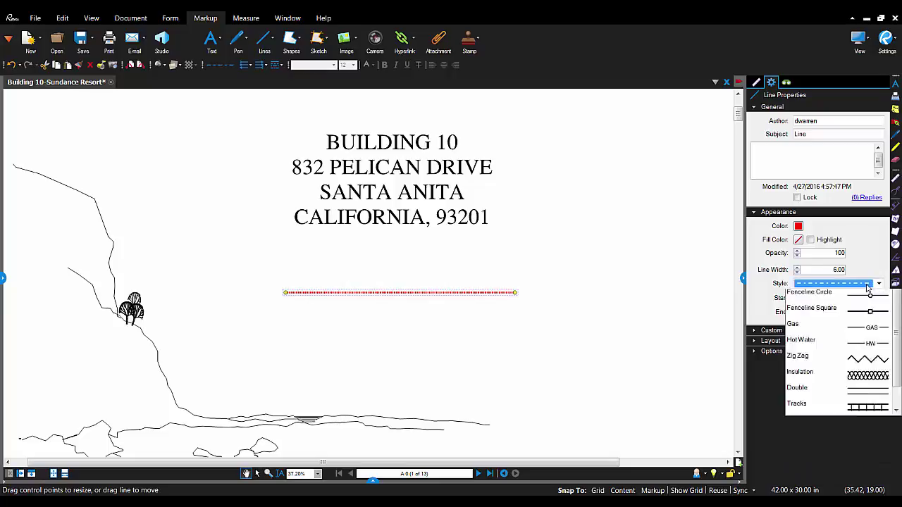
click(872, 428)
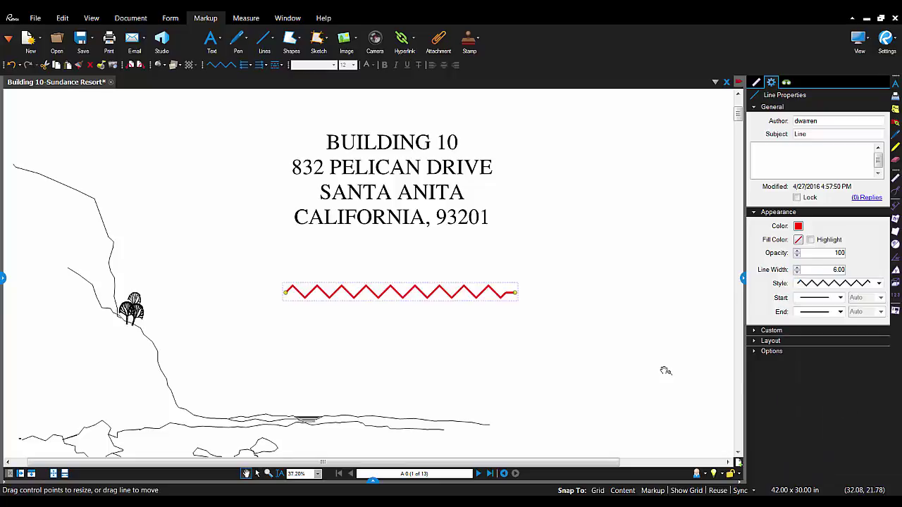
click(849, 284)
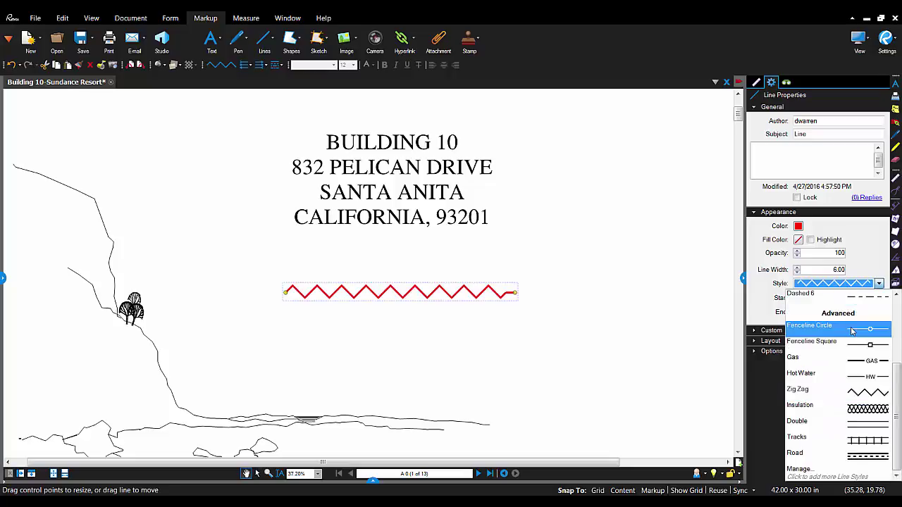
click(839, 438)
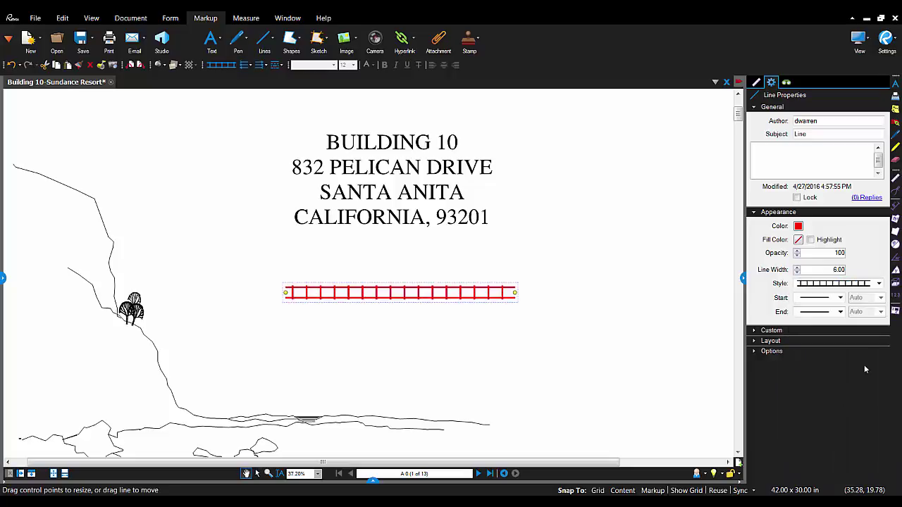
click(879, 284)
click(851, 360)
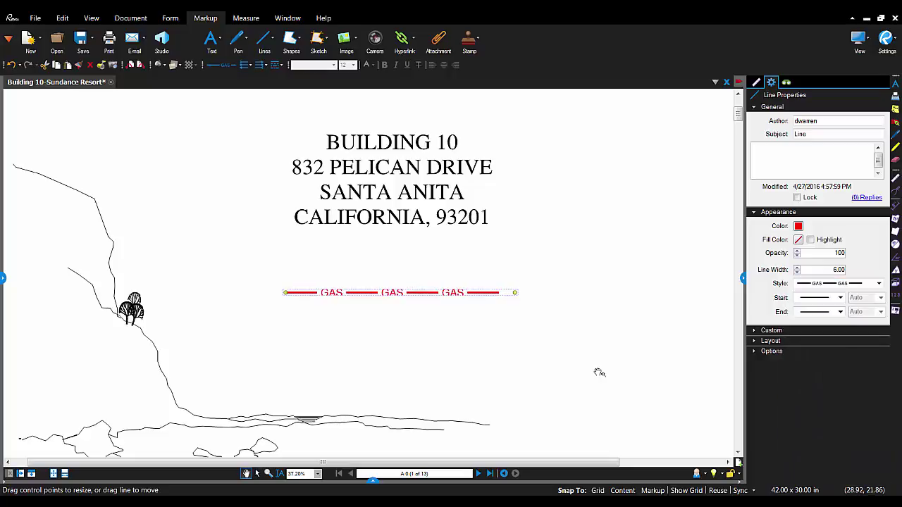
click(490, 349)
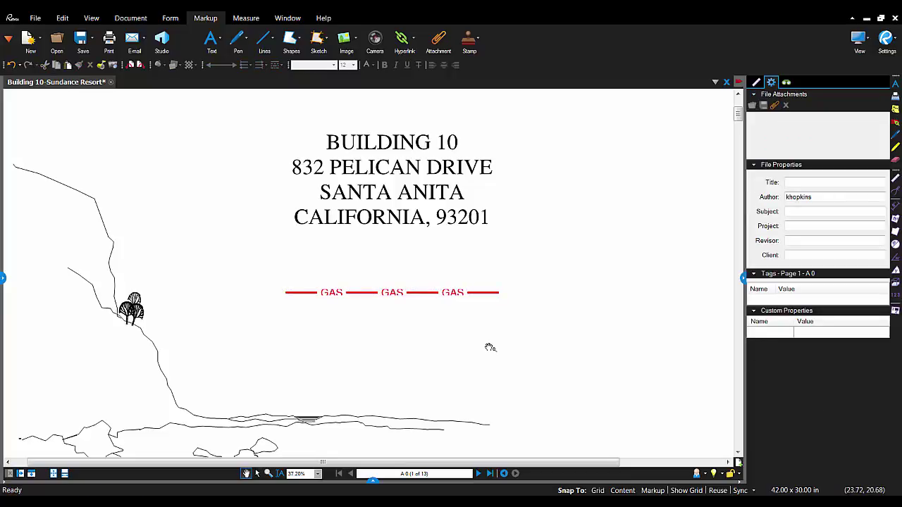
Step: Open Manage Line Style Sets from the line's Style list and cancel adding 'New Style Set'
click(457, 295)
click(877, 285)
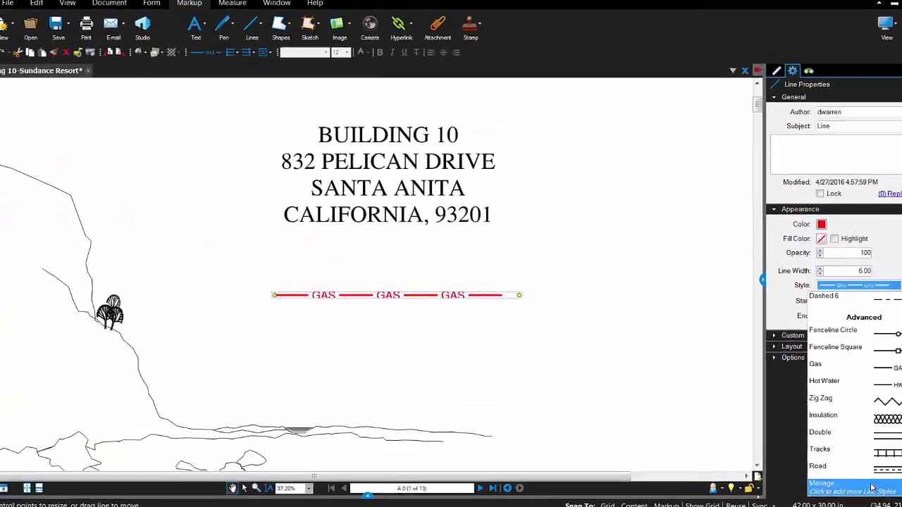
click(779, 458)
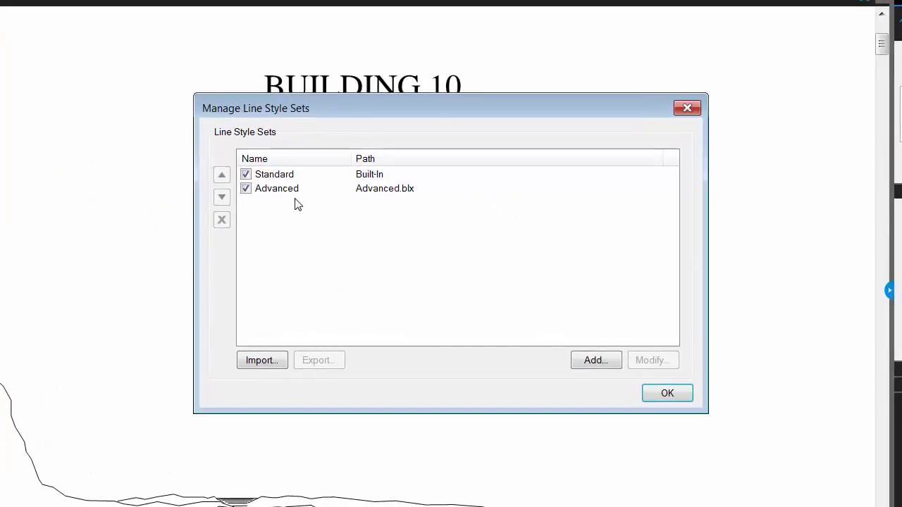
click(210, 163)
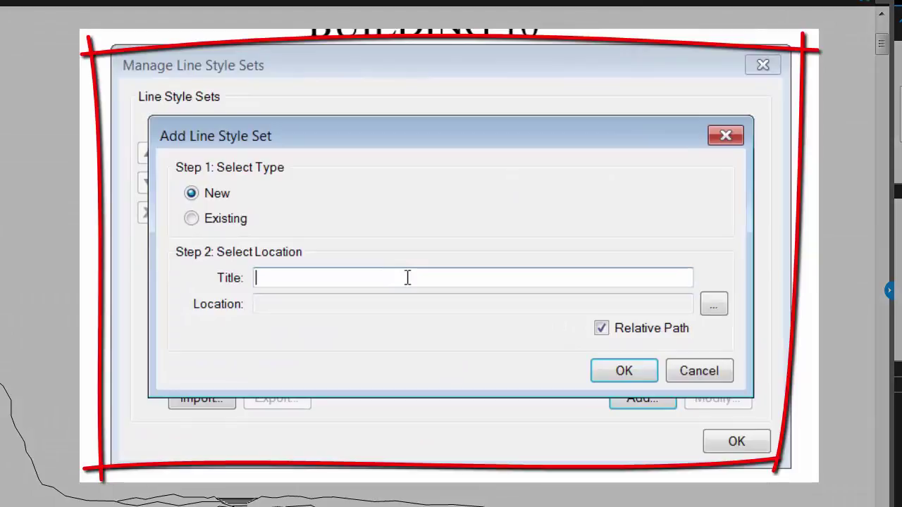
text(New S)
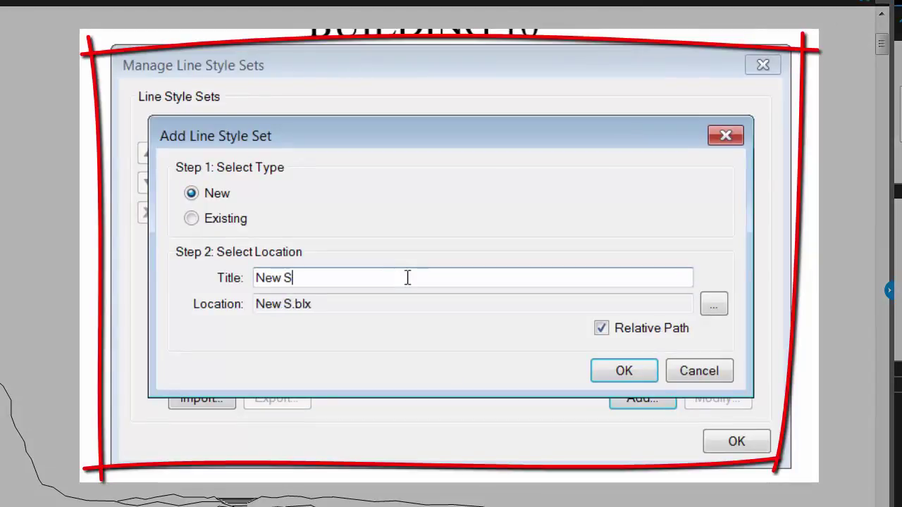
text(tyle Set)
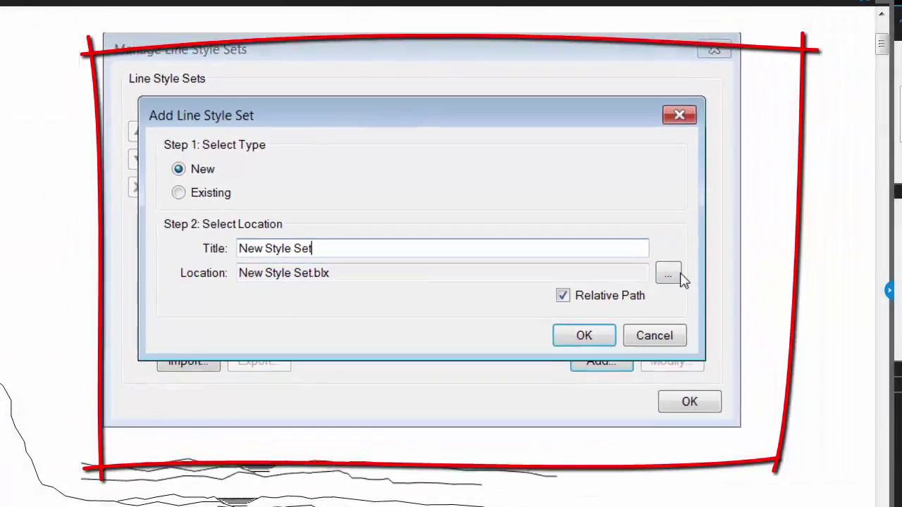
click(668, 275)
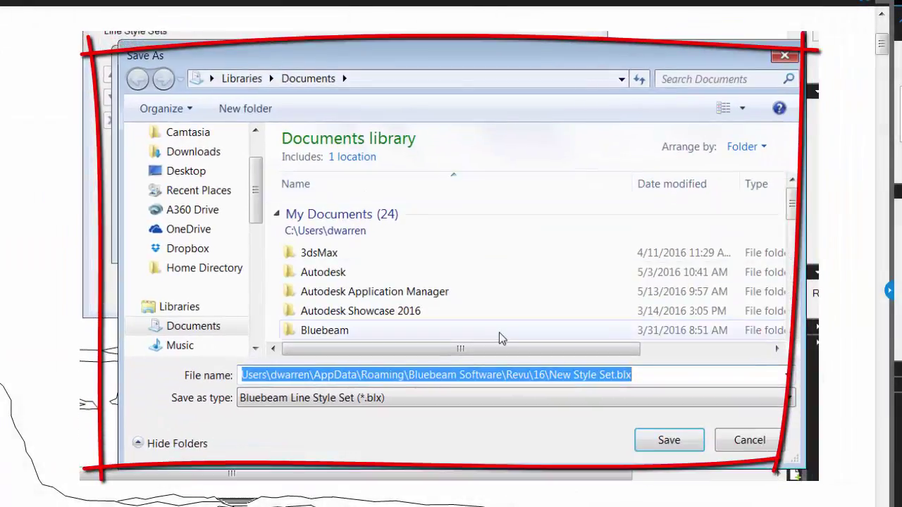
click(758, 451)
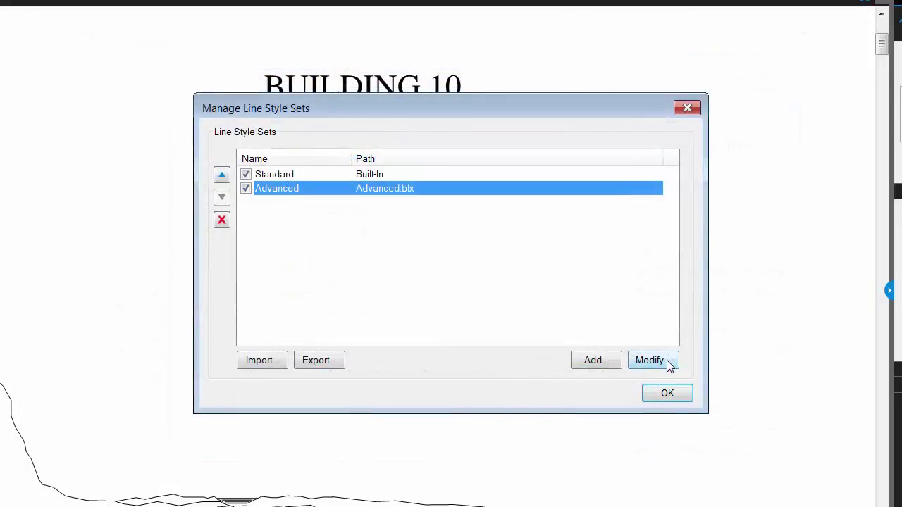
Step: Modify the Advanced set and add a new line style named UG Gas
click(667, 362)
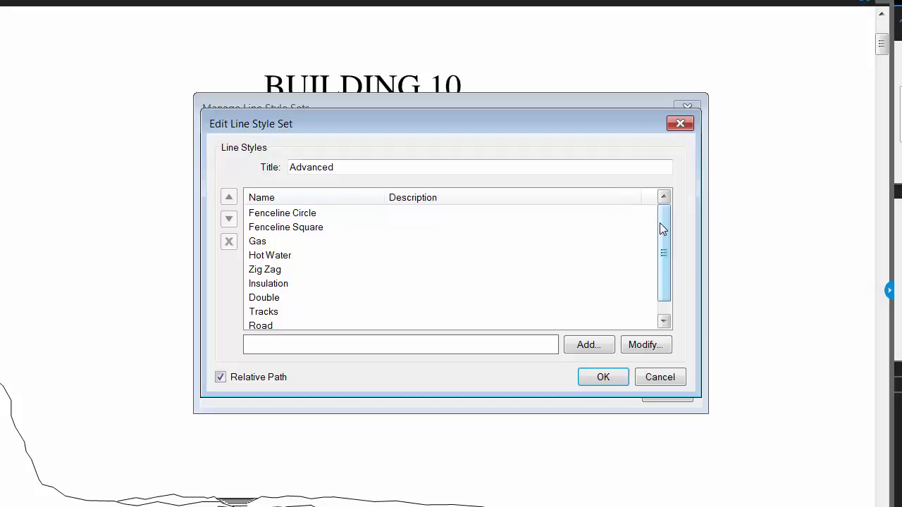
drag(659, 222, 662, 263)
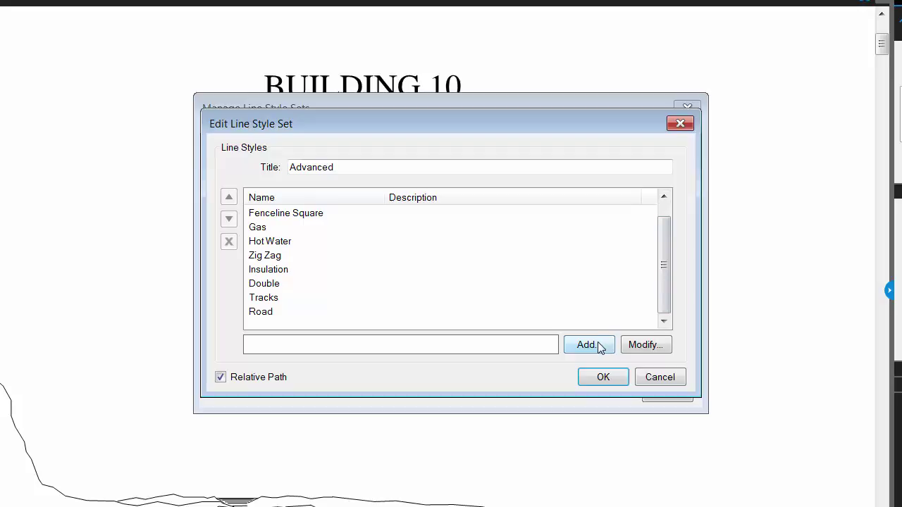
click(597, 344)
text(UG Gas)
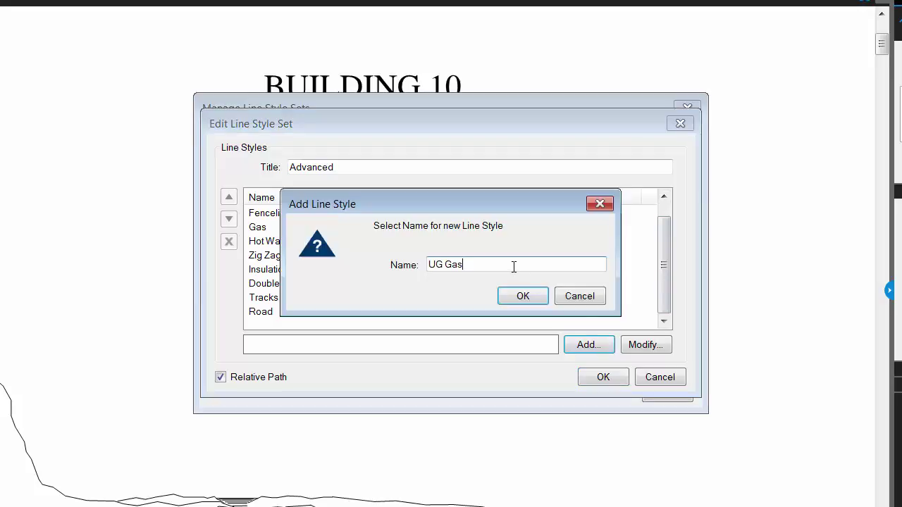
click(523, 296)
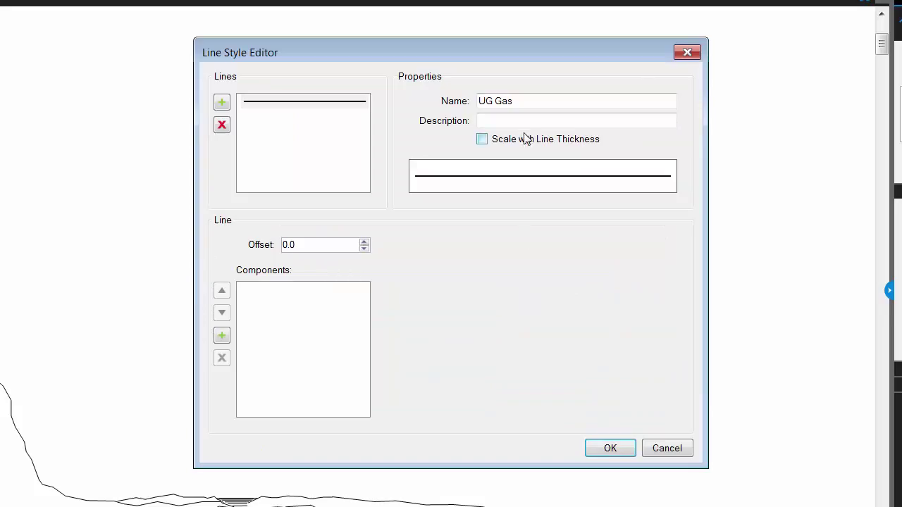
Step: Describe the style as 'Underground Gas Line' and make it scale with line thickness
click(523, 121)
text(Underground G)
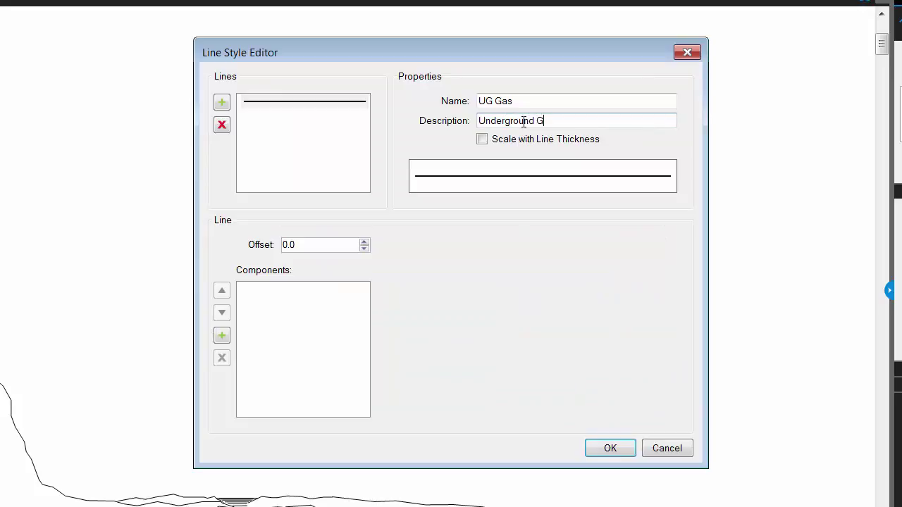
text(as Line)
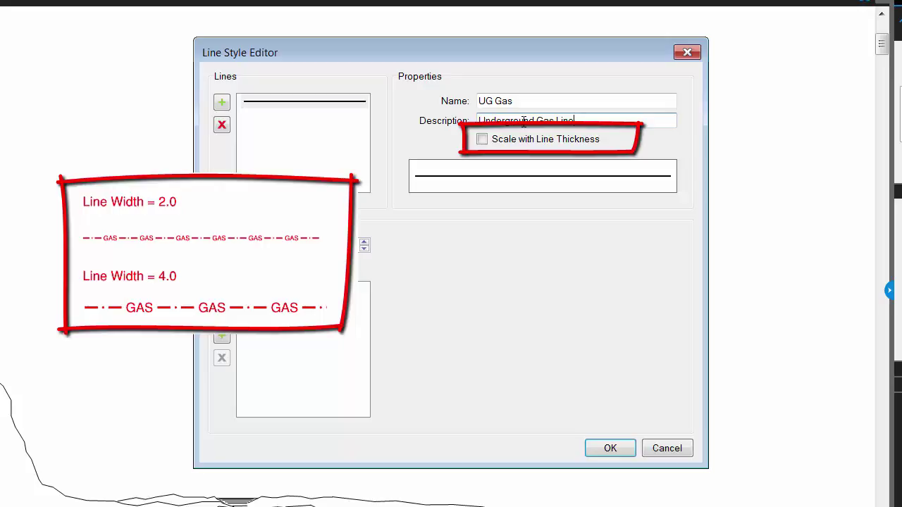
click(482, 140)
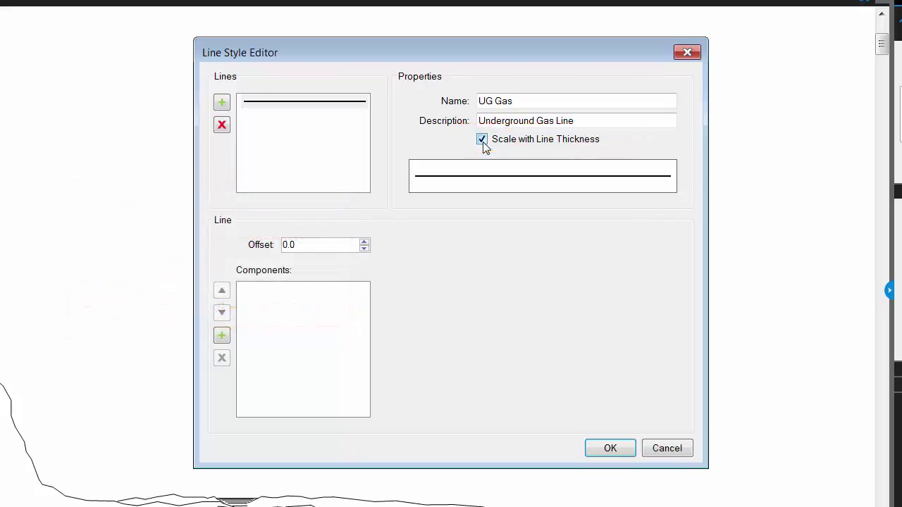
Step: Add a Dash component of width 6 and a Space of width 2.5
click(222, 336)
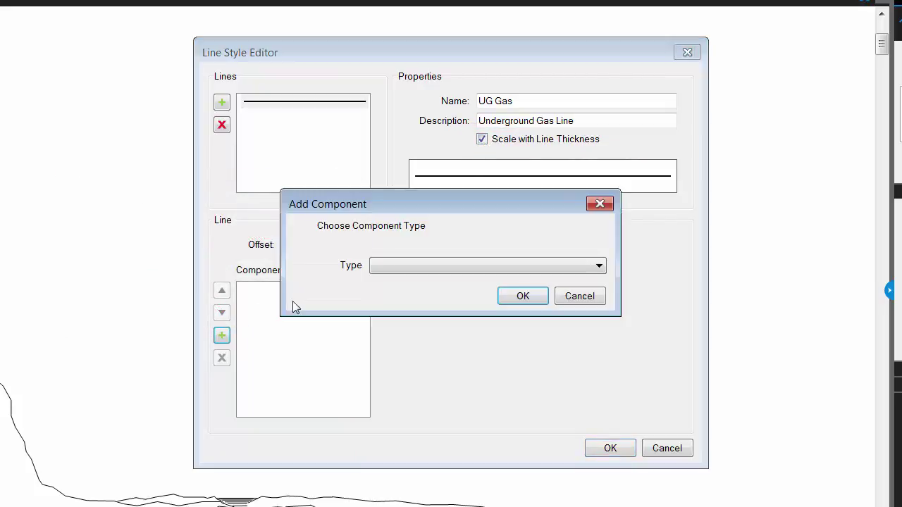
click(399, 266)
click(383, 280)
click(523, 298)
drag(501, 245, 427, 252)
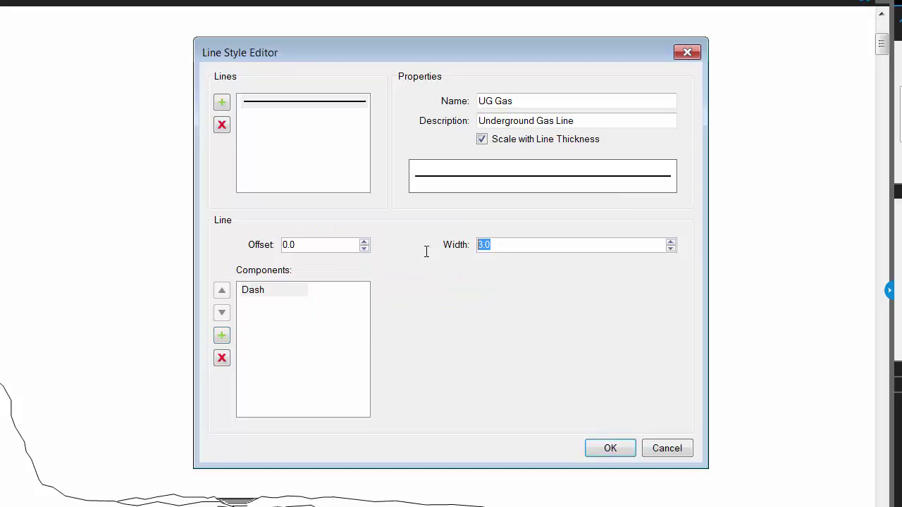
text(6)
click(222, 336)
click(499, 266)
click(385, 291)
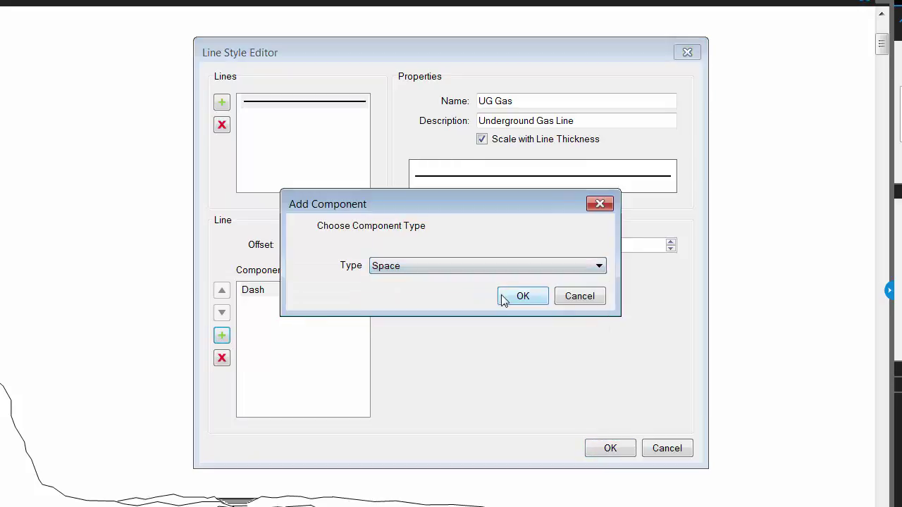
click(500, 296)
drag(523, 247, 437, 320)
text(2.5)
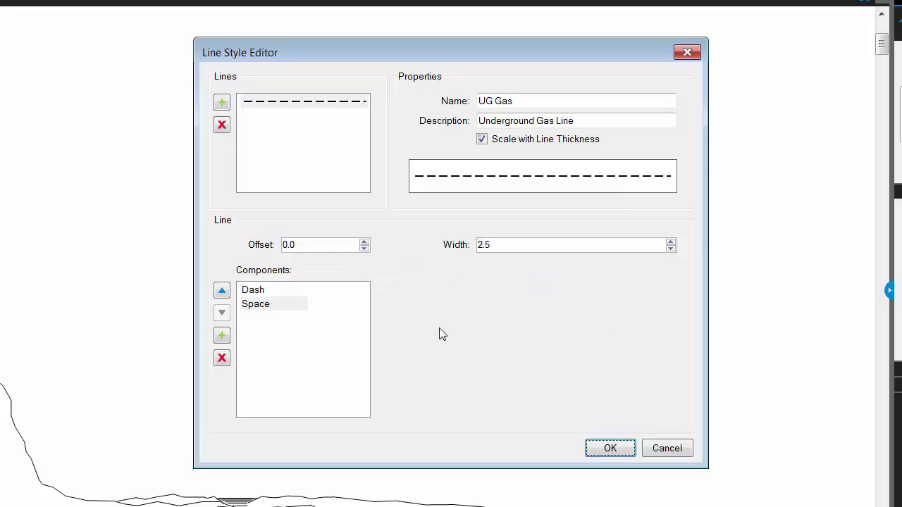
Step: Add a Dot component followed by a Space of width 2.5
click(222, 335)
click(461, 268)
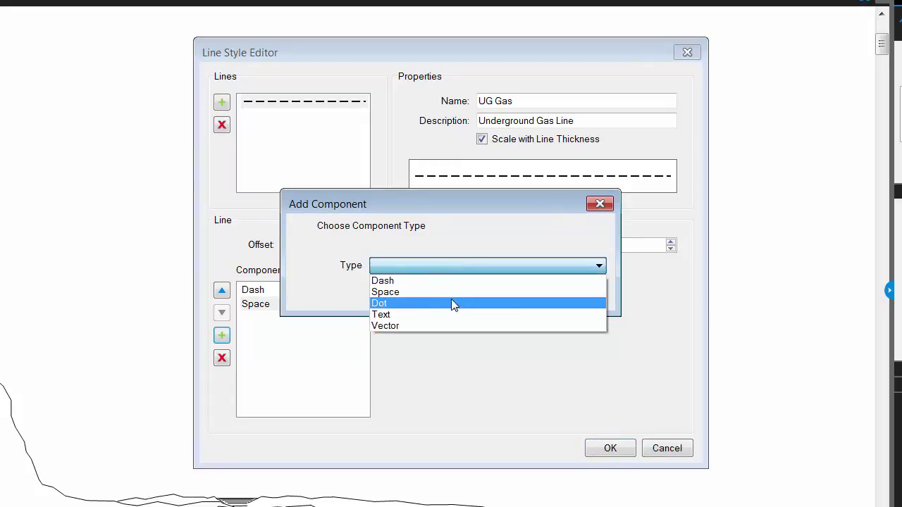
click(452, 303)
click(524, 296)
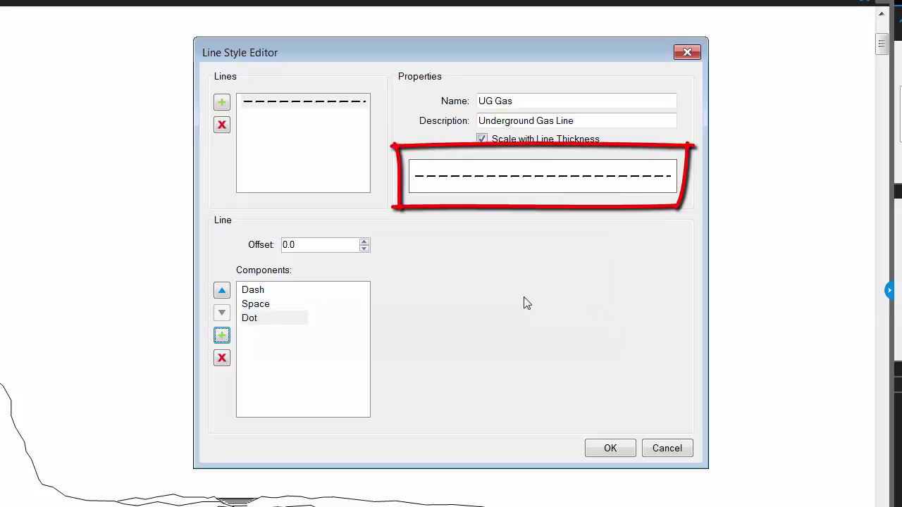
click(224, 339)
click(438, 266)
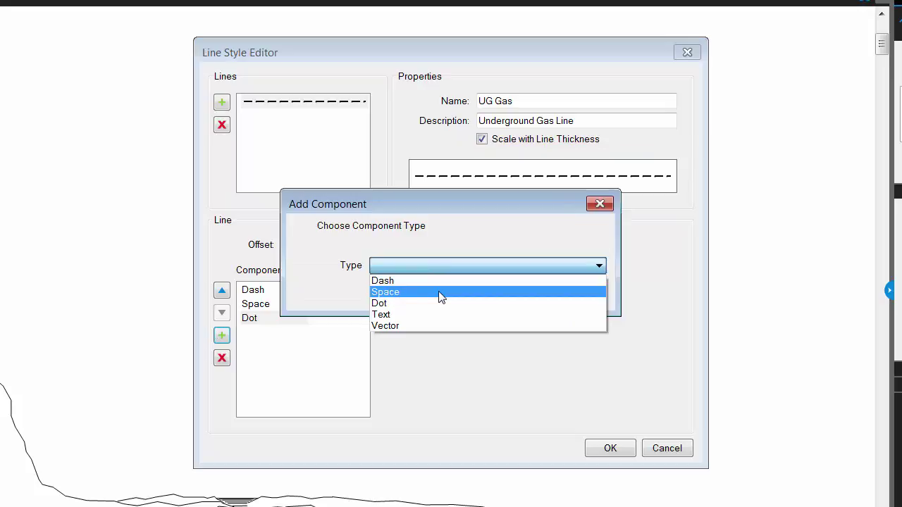
click(438, 292)
click(519, 299)
double_click(513, 245)
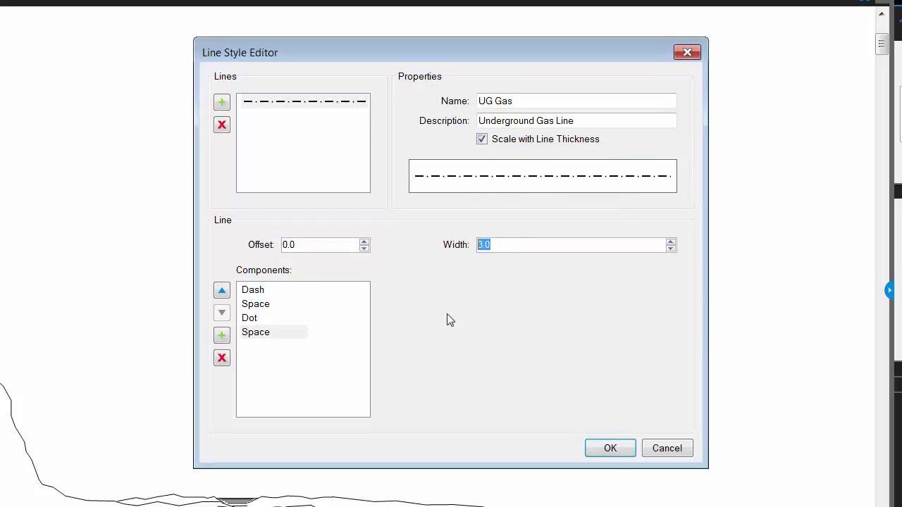
text(2.5)
key(Tab)
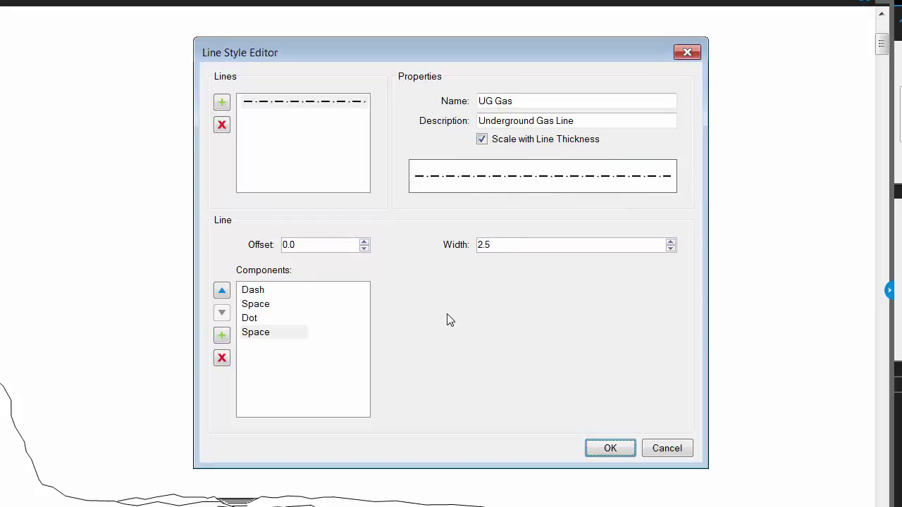
Step: Add a Dash of width 6.0 and a final Space of width 2.0
click(222, 337)
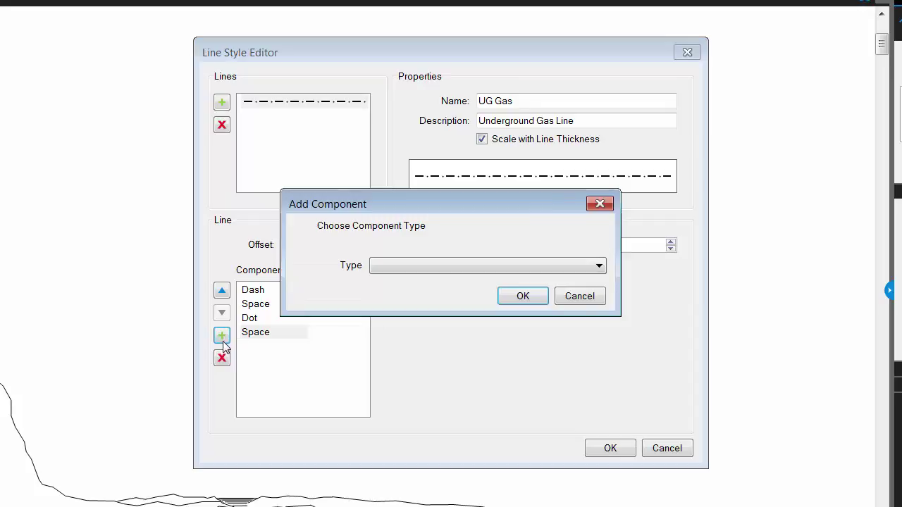
click(519, 269)
click(496, 282)
click(524, 298)
double_click(517, 245)
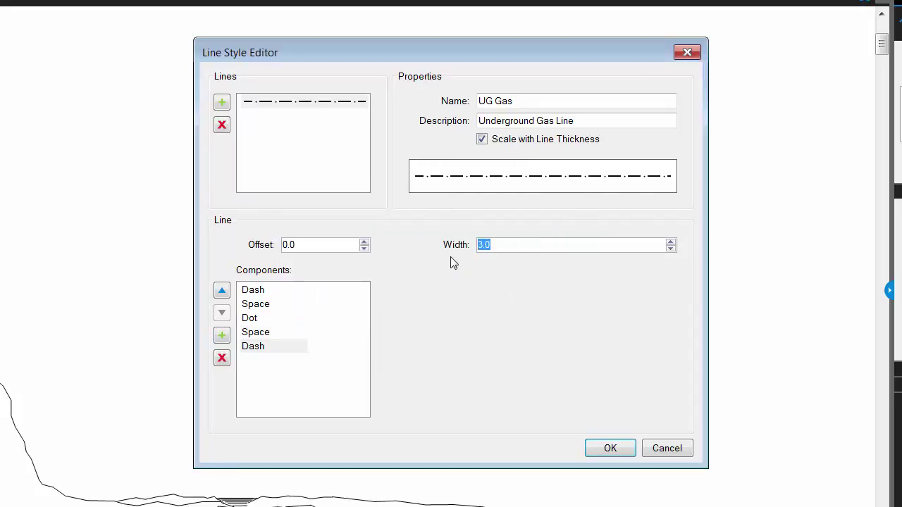
text(6.0)
key(Tab)
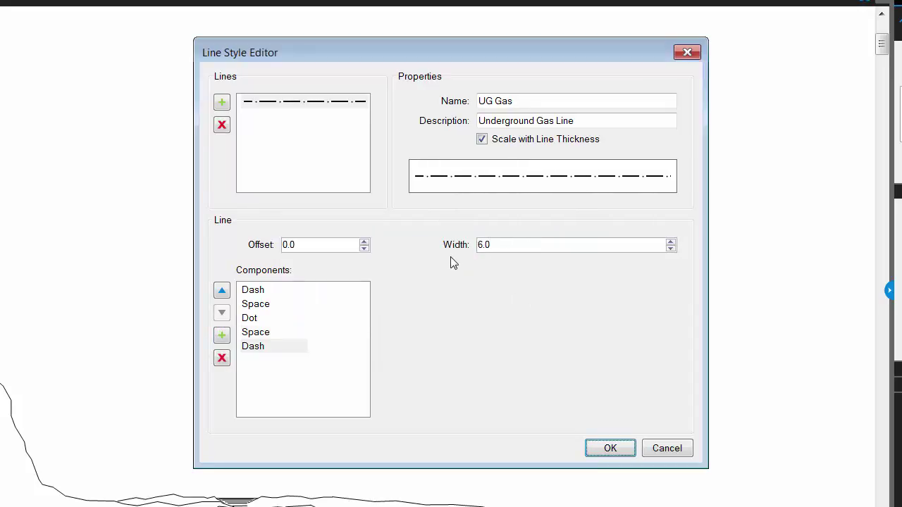
click(222, 336)
click(413, 267)
click(412, 293)
click(519, 296)
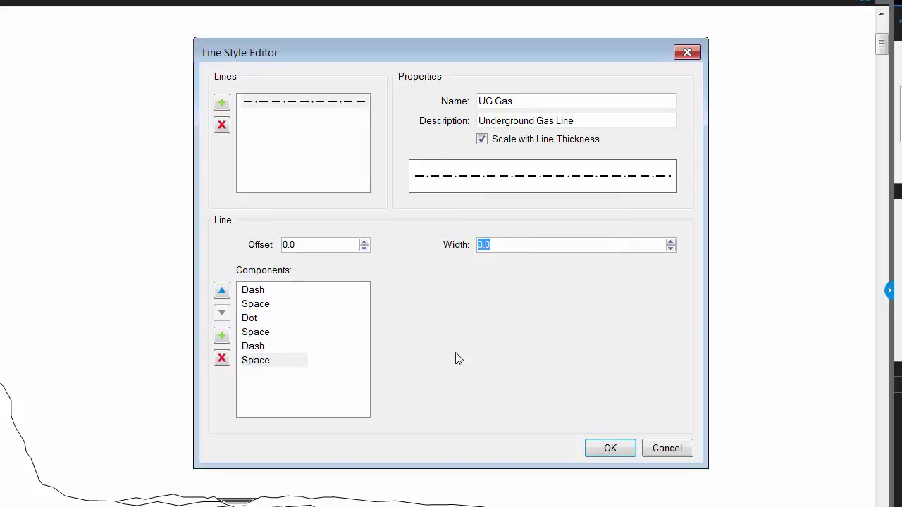
text(2.0)
key(Tab)
Step: Add a Text component reading GAS at font size 6, with Show Text Upright off
click(221, 335)
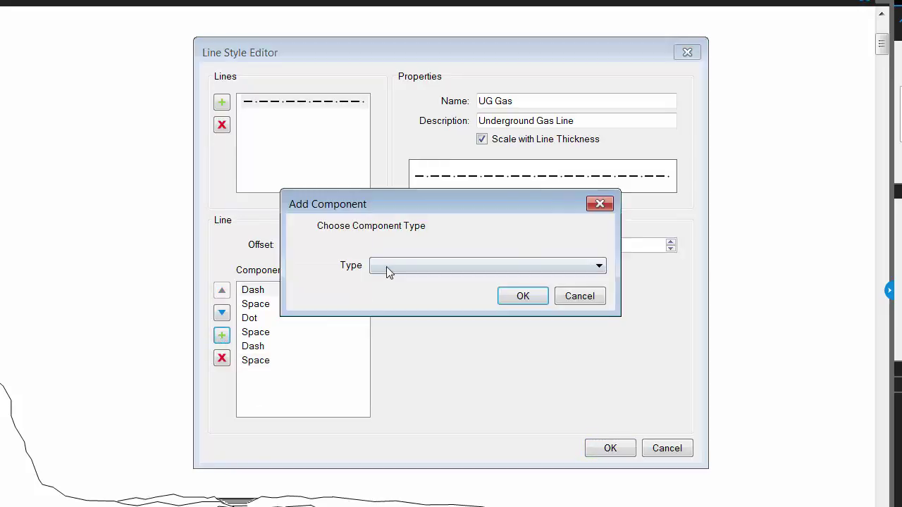
click(388, 268)
click(399, 315)
click(521, 296)
double_click(517, 247)
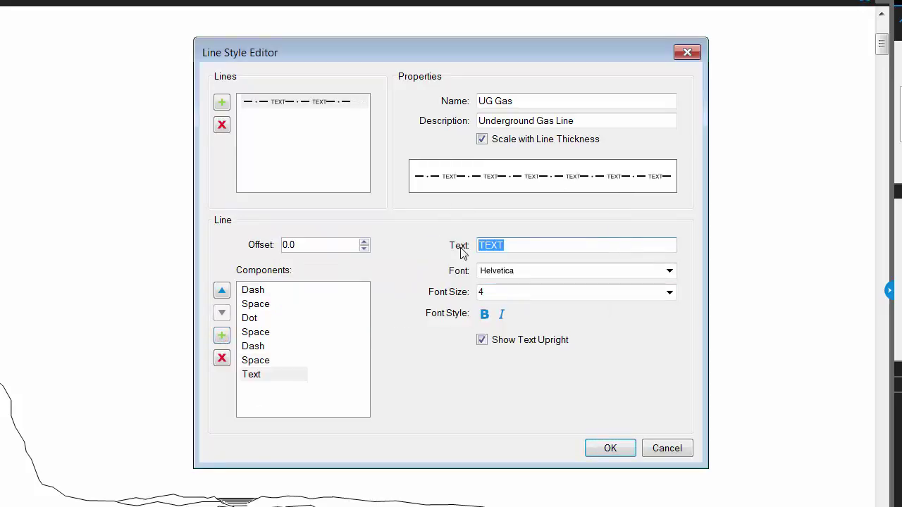
text(GAS)
click(669, 292)
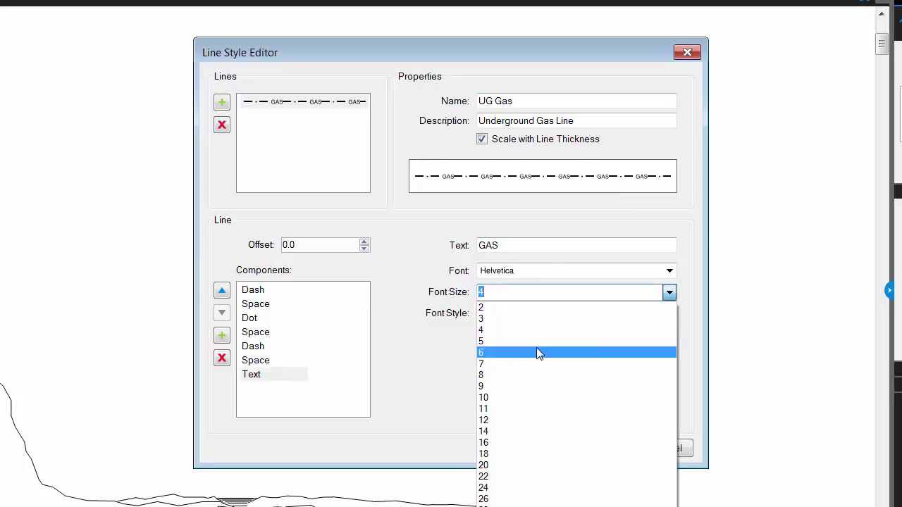
click(540, 352)
click(482, 340)
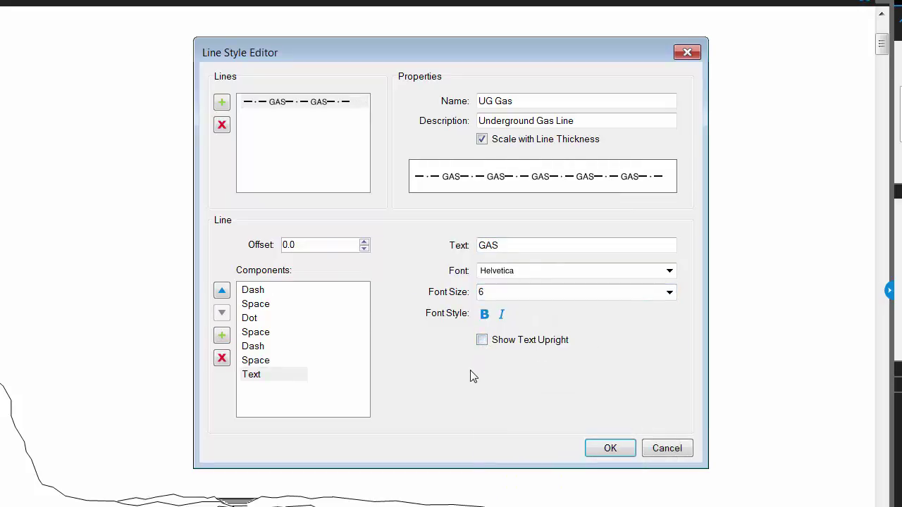
Step: Add a 2.0-wide Space after the text and save the UG Gas style
click(222, 335)
click(420, 266)
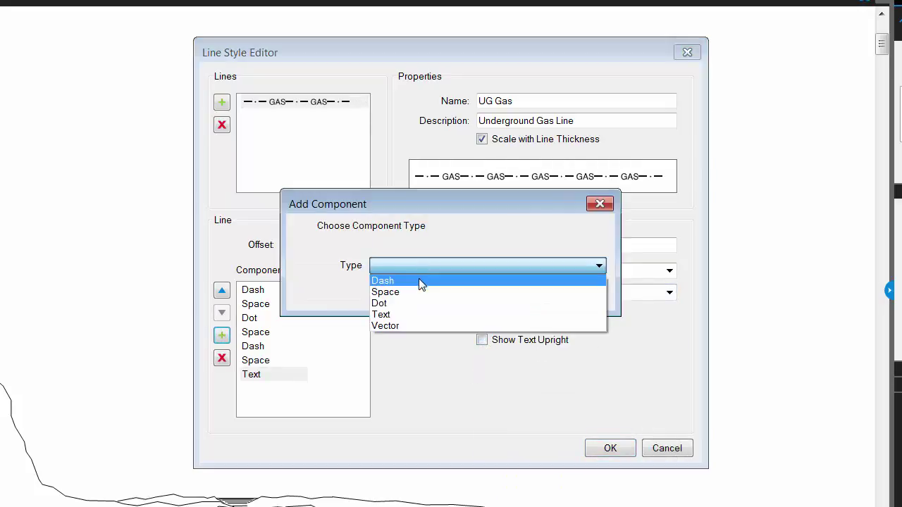
click(420, 292)
click(522, 297)
double_click(504, 247)
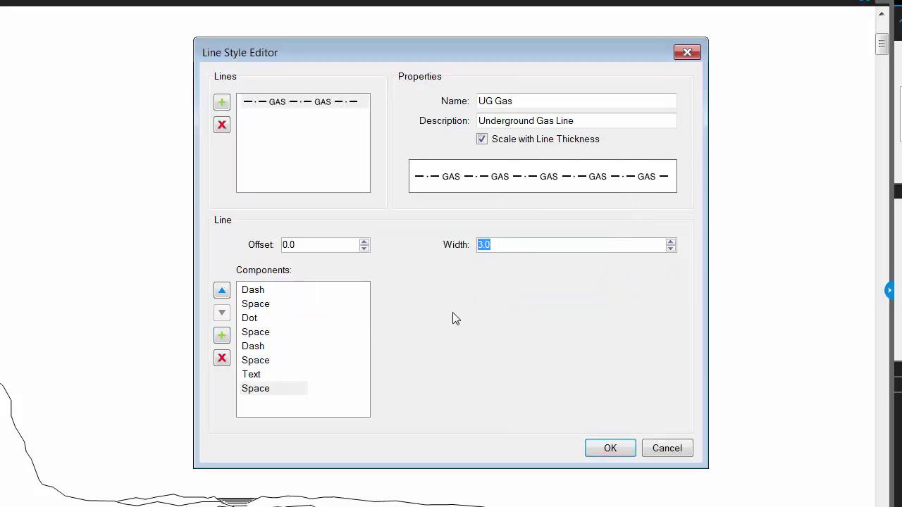
text(2.0)
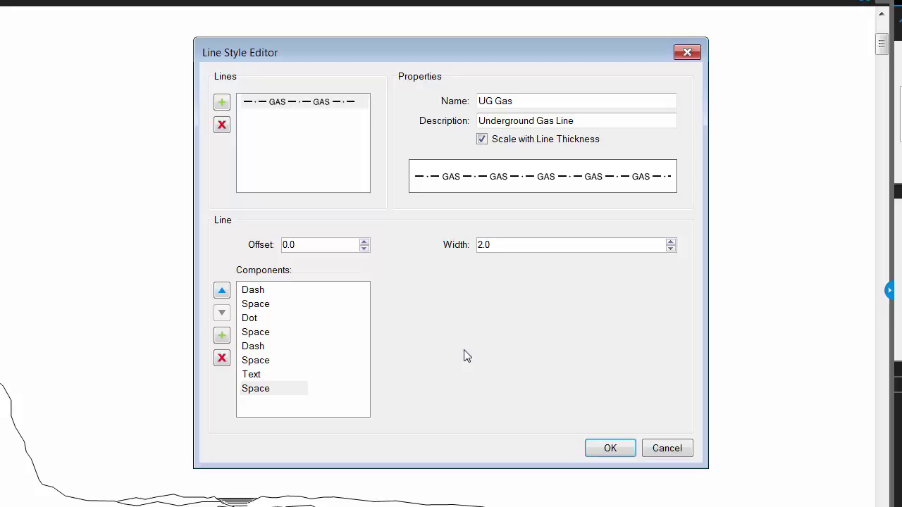
click(610, 448)
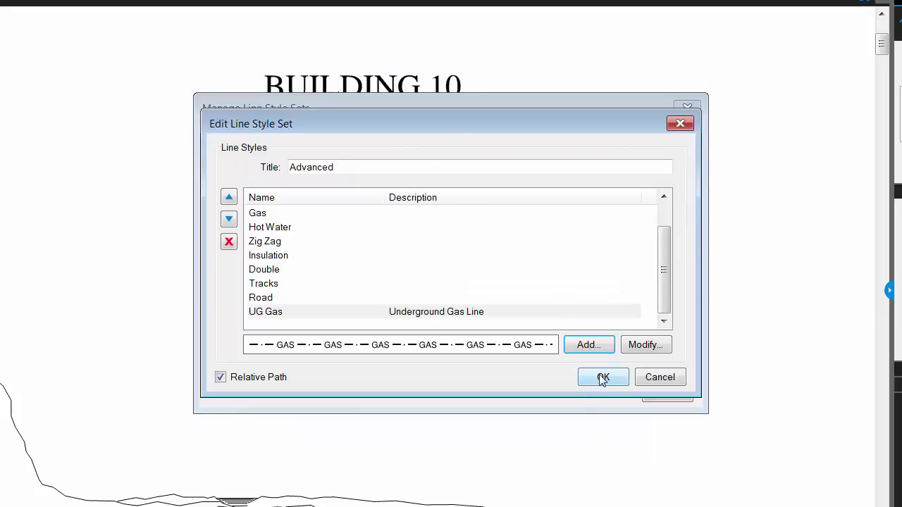
Step: Reopen UG Gas to review its Text component, then confirm the style and the Advanced set
click(640, 350)
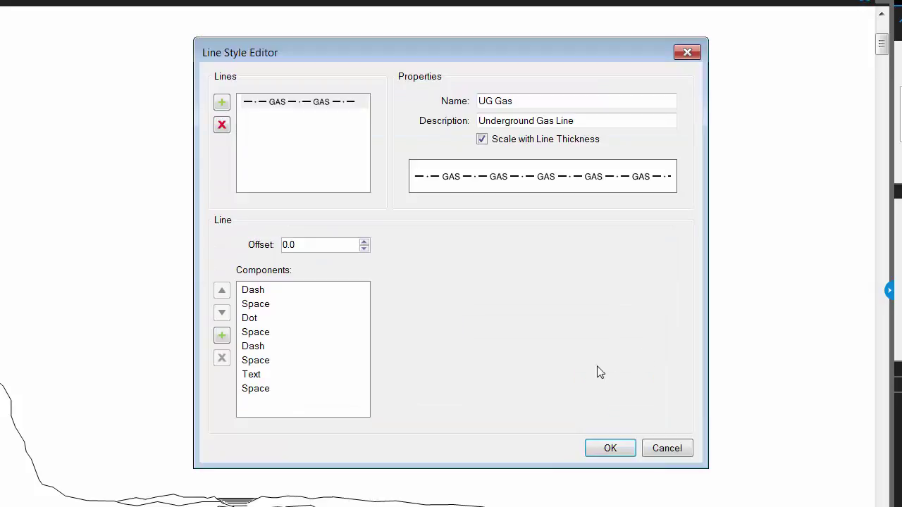
click(259, 376)
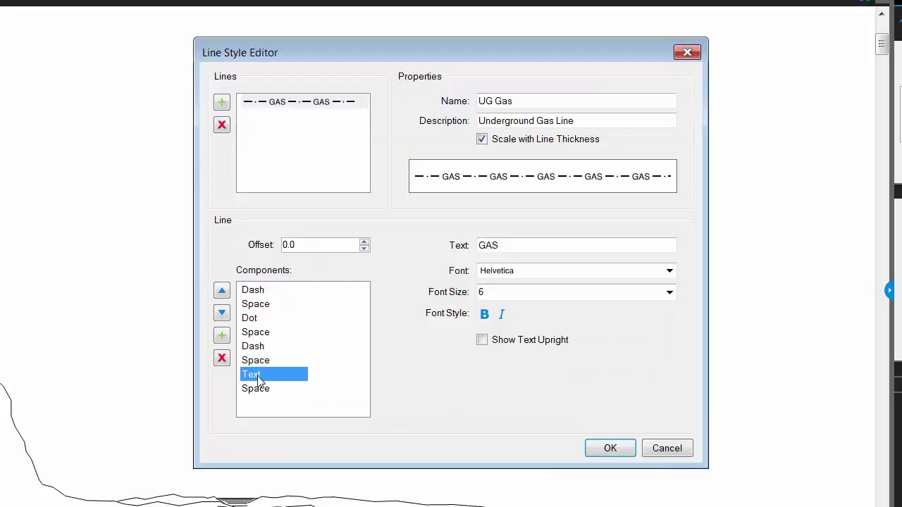
click(611, 449)
scroll(664, 268, down, 2)
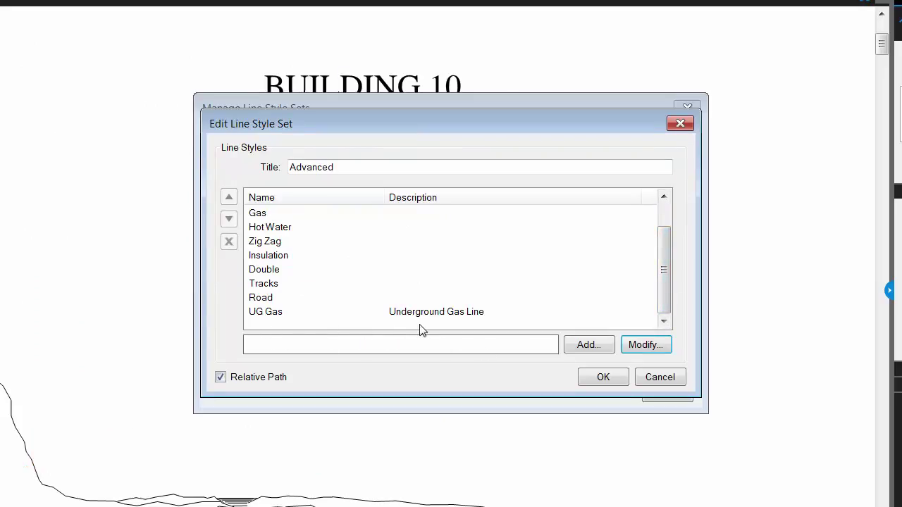
click(615, 381)
Step: Close the style set manager and select the Line tool with the UG Gas style
click(668, 393)
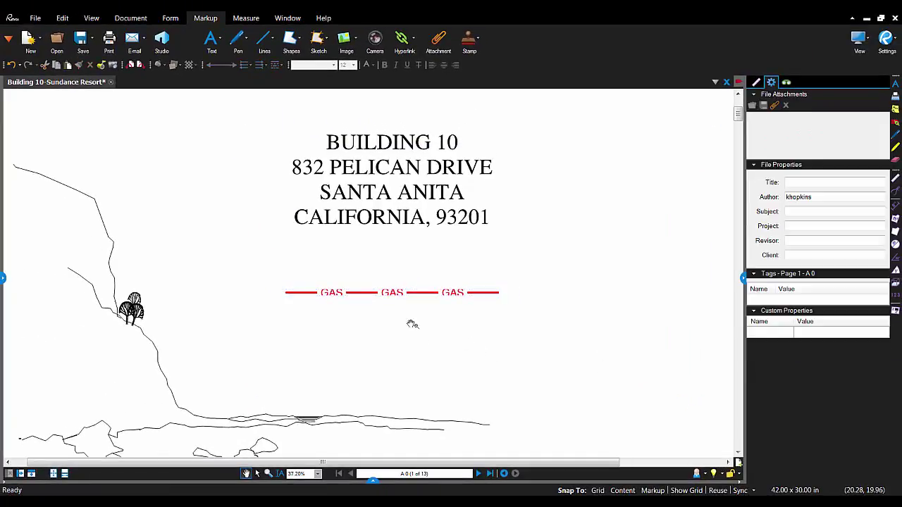
click(265, 40)
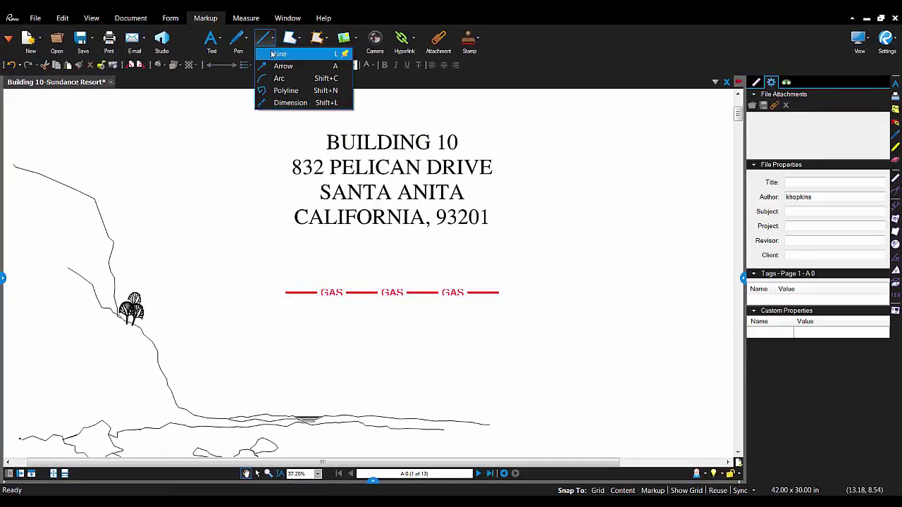
click(278, 52)
click(878, 283)
scroll(839, 376, down, 3)
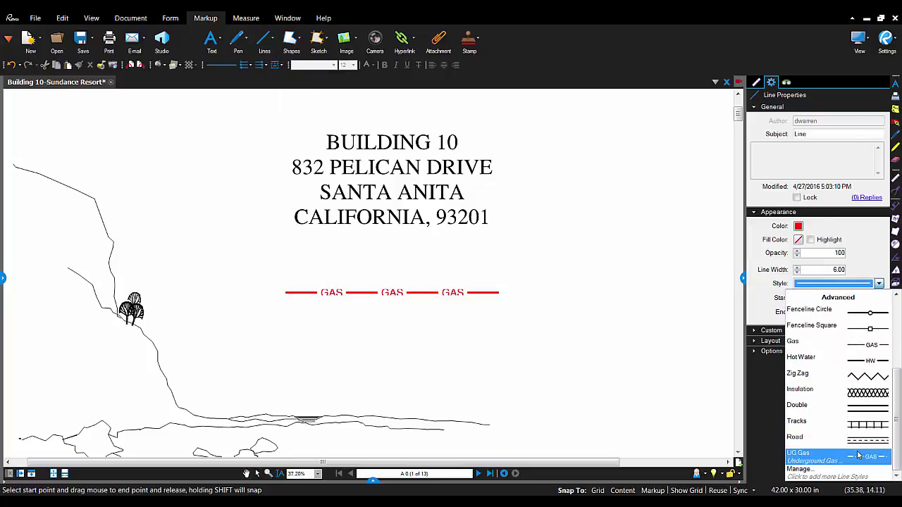
click(811, 343)
Step: Draw a UG Gas line below the existing GAS line and set its width to 5.00
drag(286, 342, 501, 343)
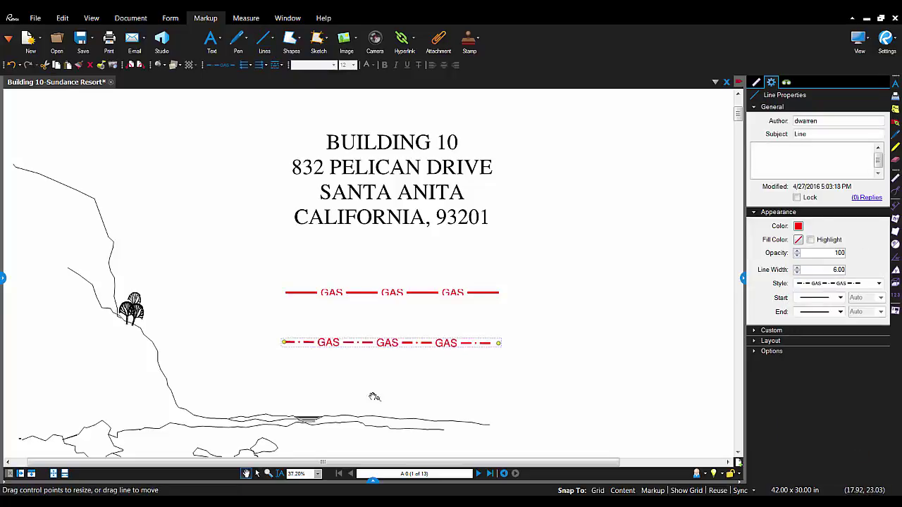
click(454, 387)
click(458, 343)
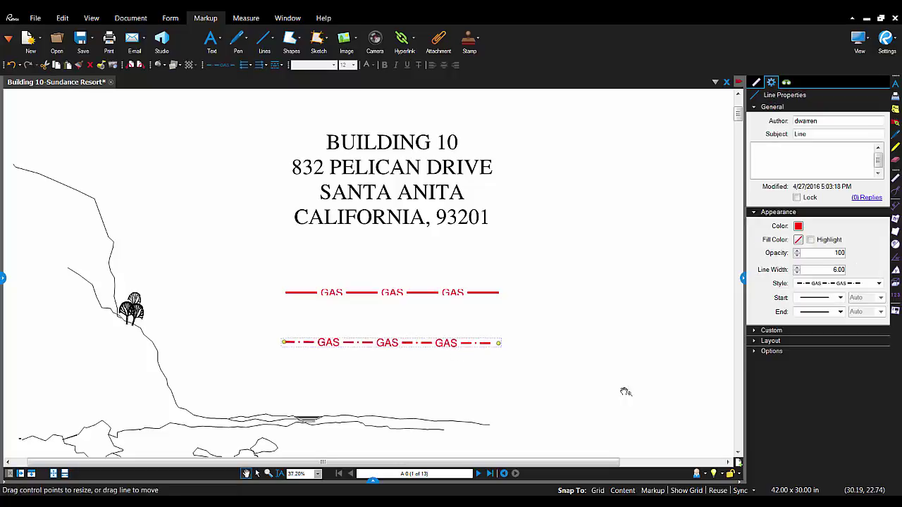
click(797, 272)
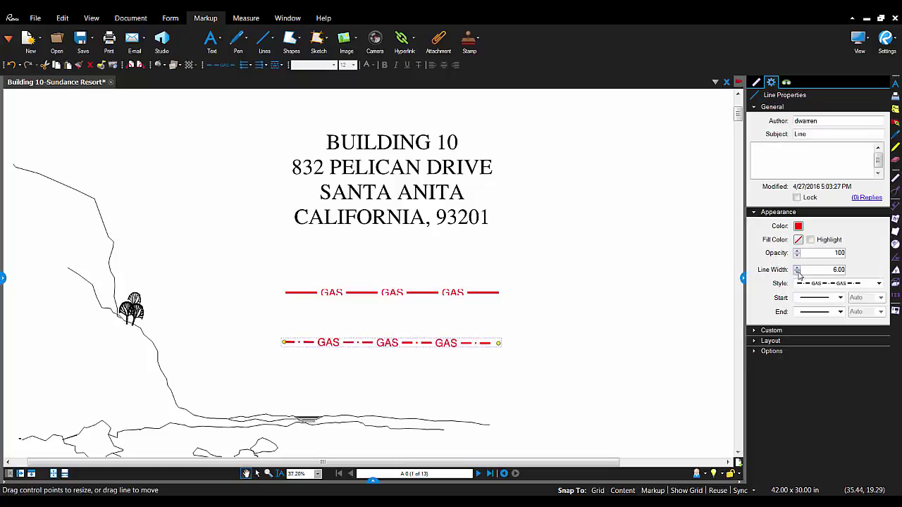